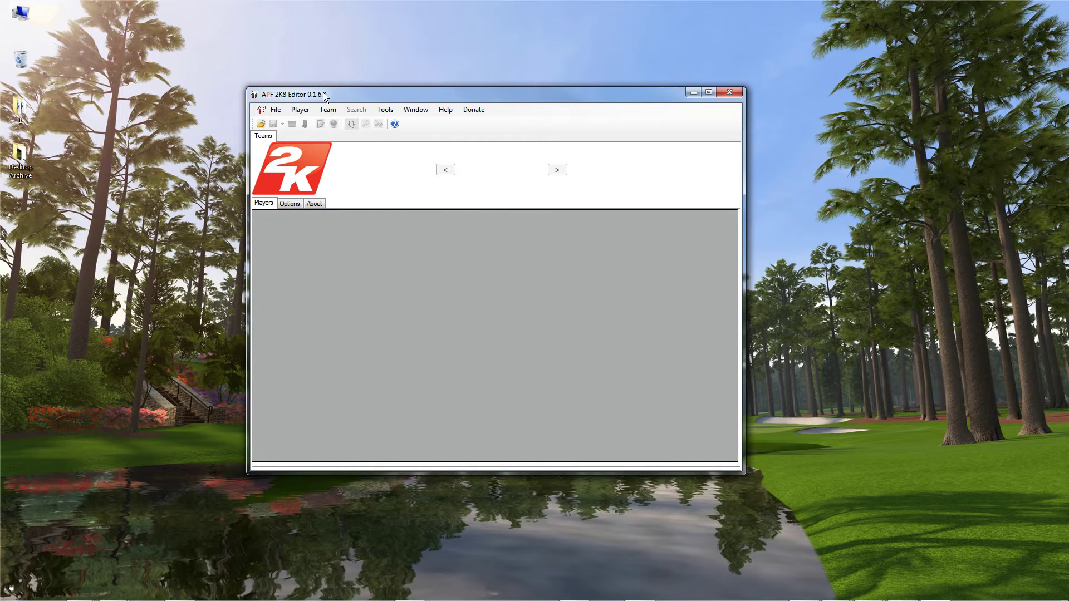
Step: Load the recent Roster.ROS file in online mode and show the Americans team's options page
{"action": "left_click", "coordinate": [273, 110]}
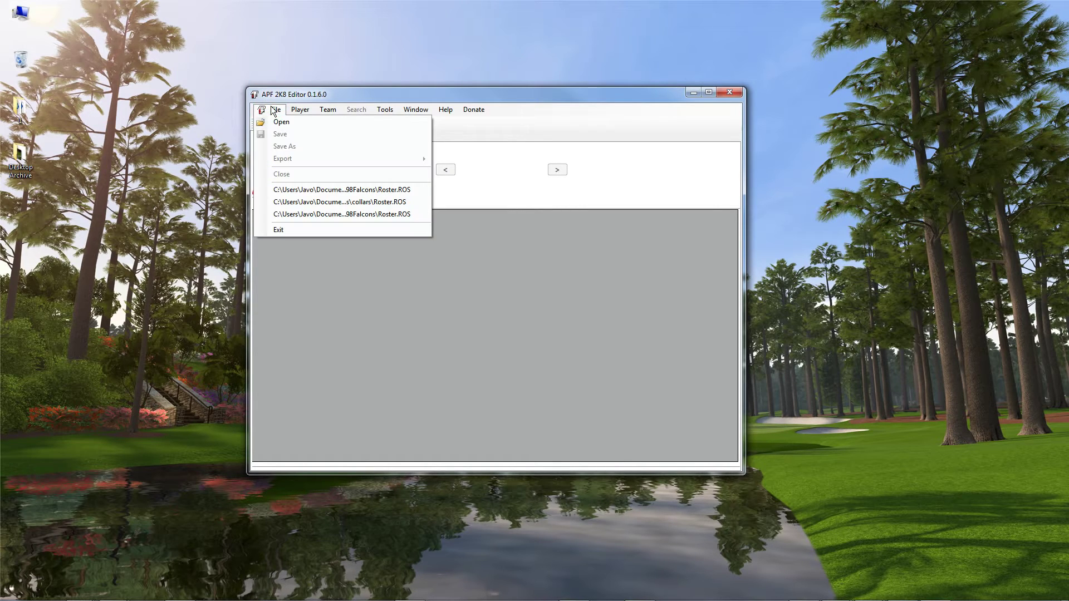
{"action": "left_click", "coordinate": [313, 189]}
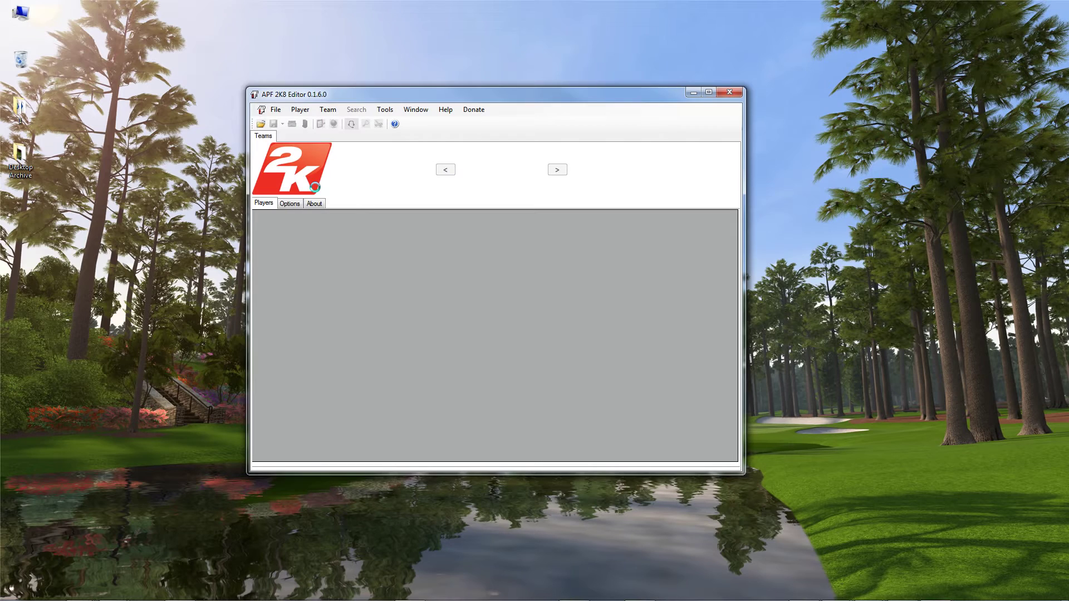
{"action": "left_click", "coordinate": [550, 344]}
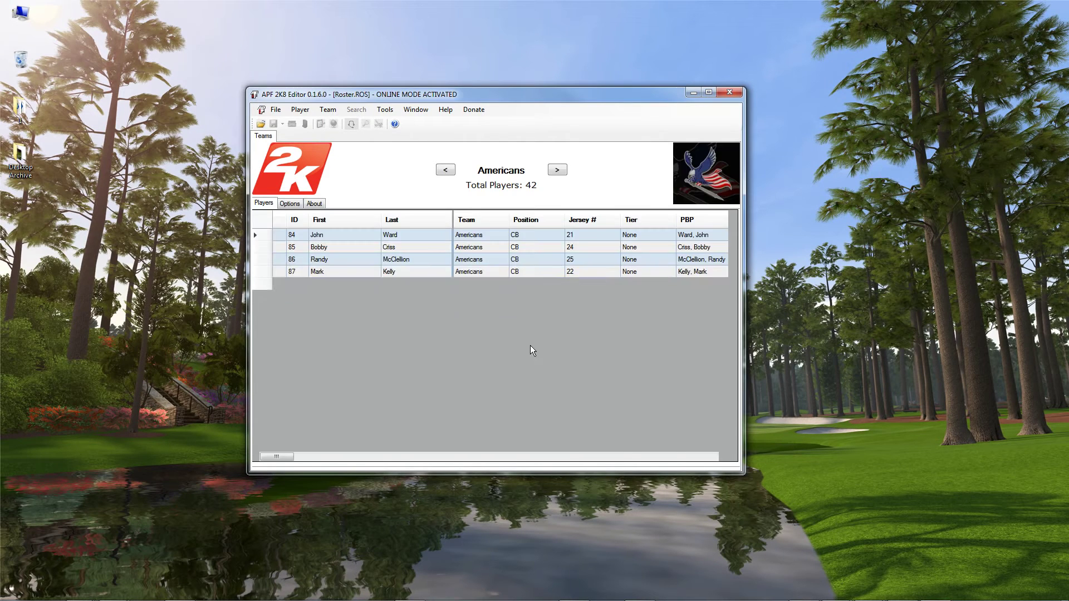
{"action": "left_click", "coordinate": [696, 162]}
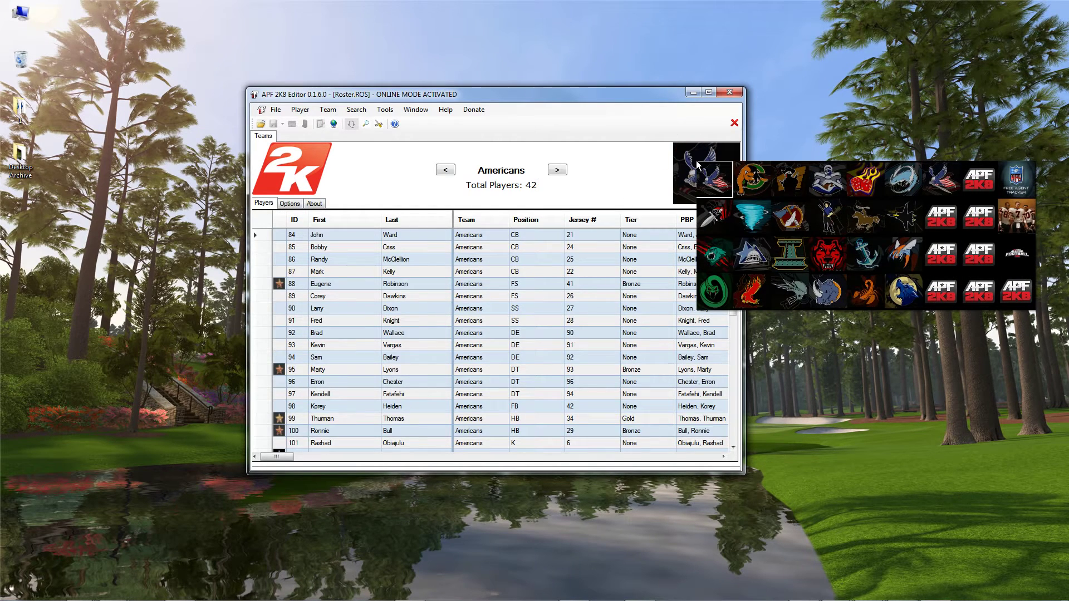
{"action": "left_click", "coordinate": [290, 203]}
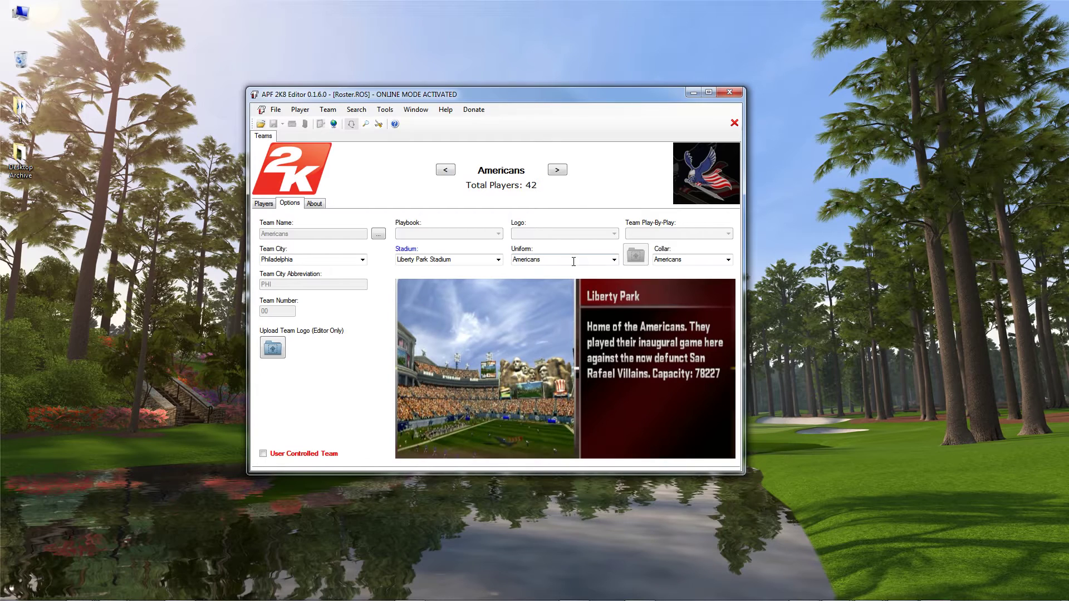
Step: Switch the Americans preview from Liberty Park Stadium to the team's current uniform
{"action": "left_click", "coordinate": [550, 260]}
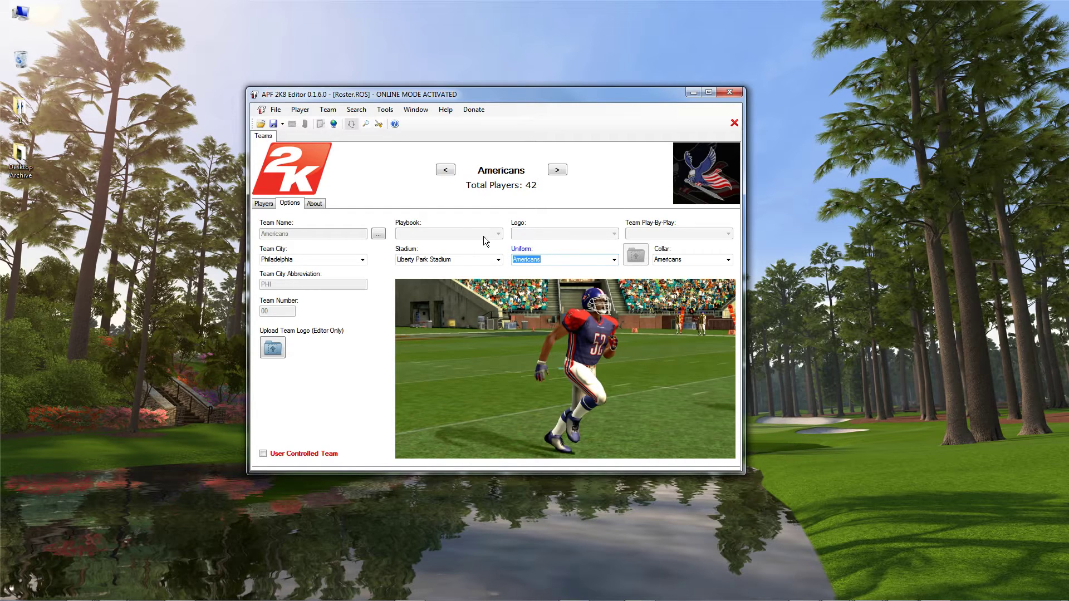
Step: Step the Americans uniform through Chargers on to the red Chiefs uniform
{"action": "key", "text": "Down"}
{"action": "key", "text": "Down"}
{"action": "key", "text": "Down"}
{"action": "key", "text": "Down"}
{"action": "key", "text": "Down"}
{"action": "key", "text": "Down"}
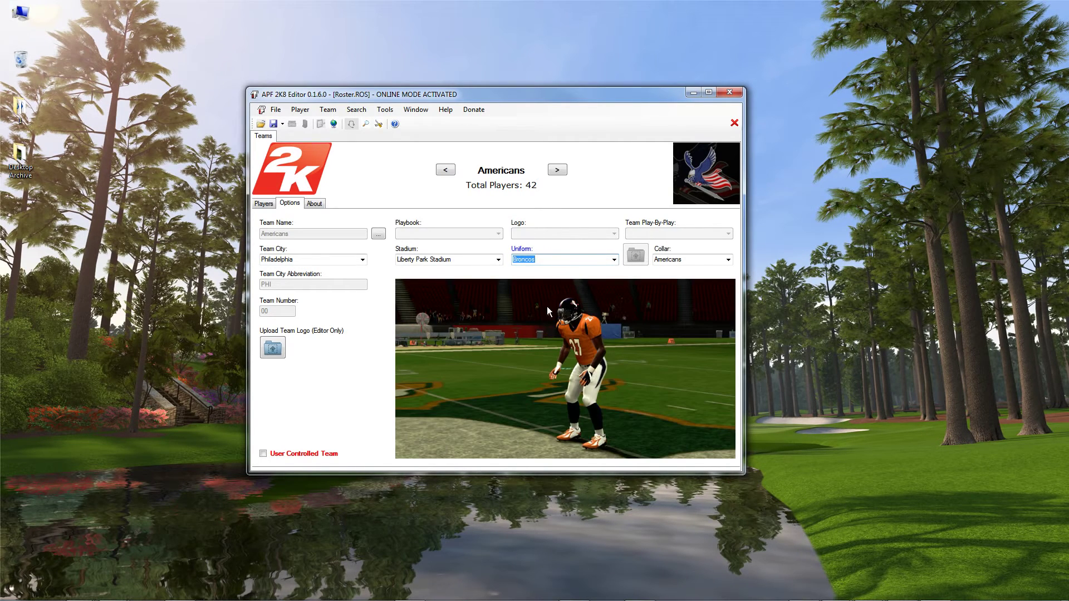
{"action": "key", "text": "Down"}
{"action": "key", "text": "Down"}
{"action": "key", "text": "Down"}
{"action": "key", "text": "Down"}
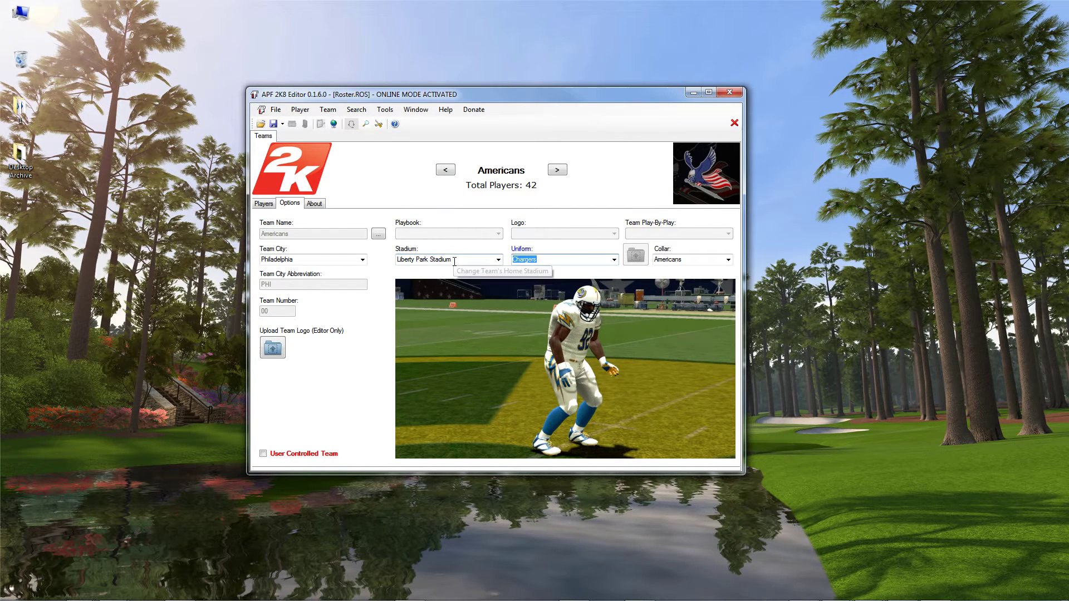
{"action": "left_click", "coordinate": [437, 260]}
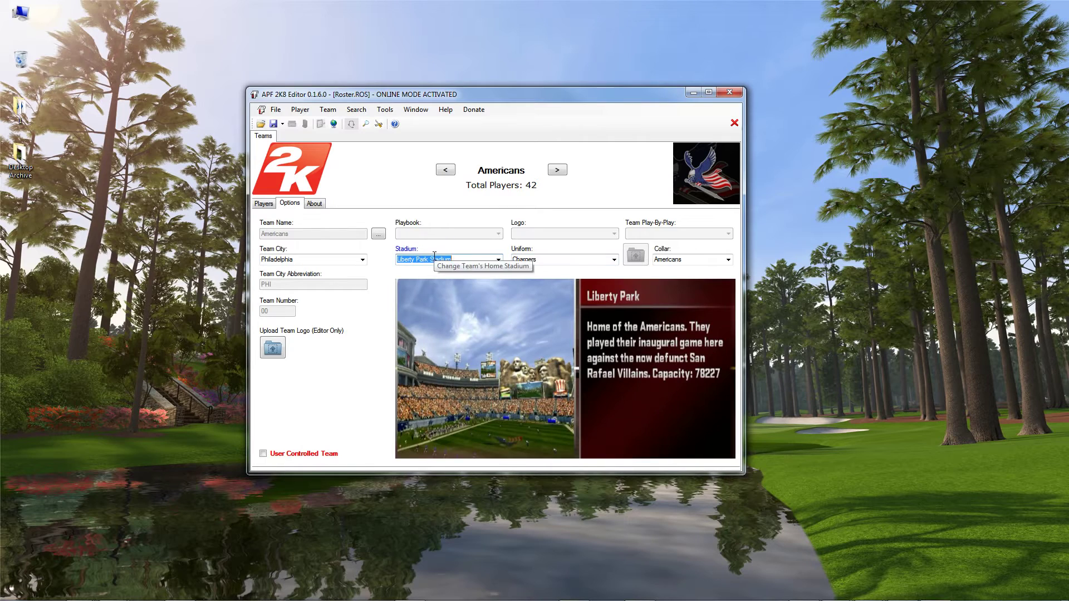
{"action": "left_click", "coordinate": [543, 259]}
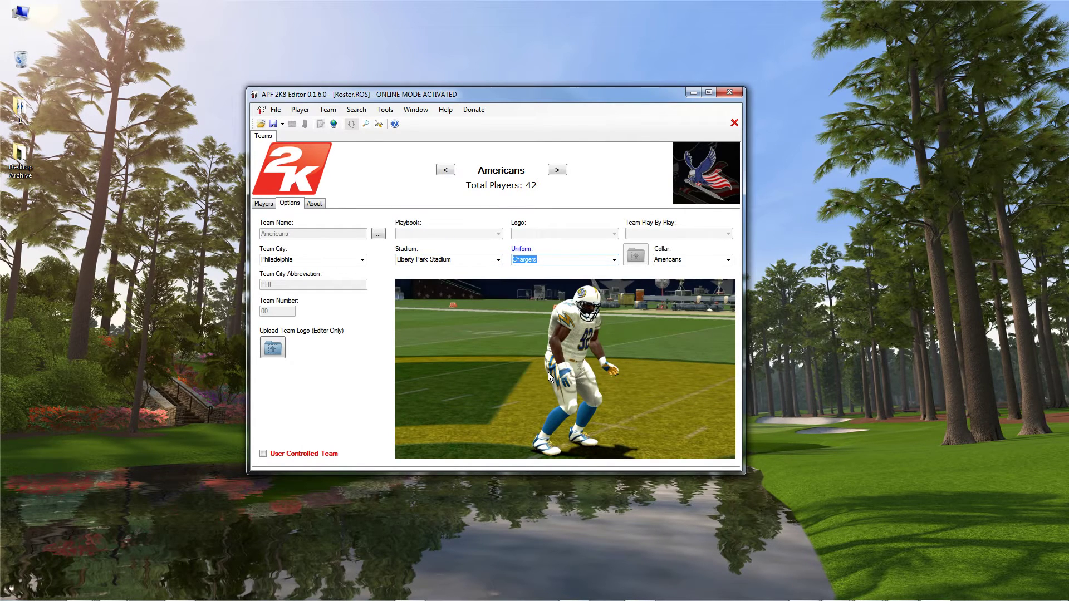
{"action": "left_click", "coordinate": [446, 260]}
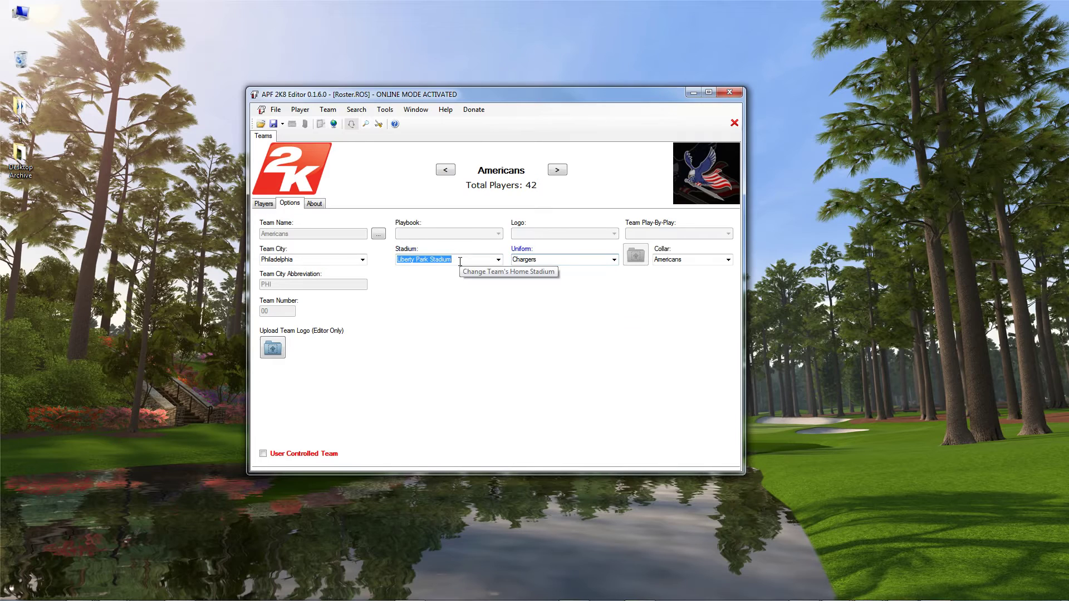
{"action": "left_click", "coordinate": [532, 259]}
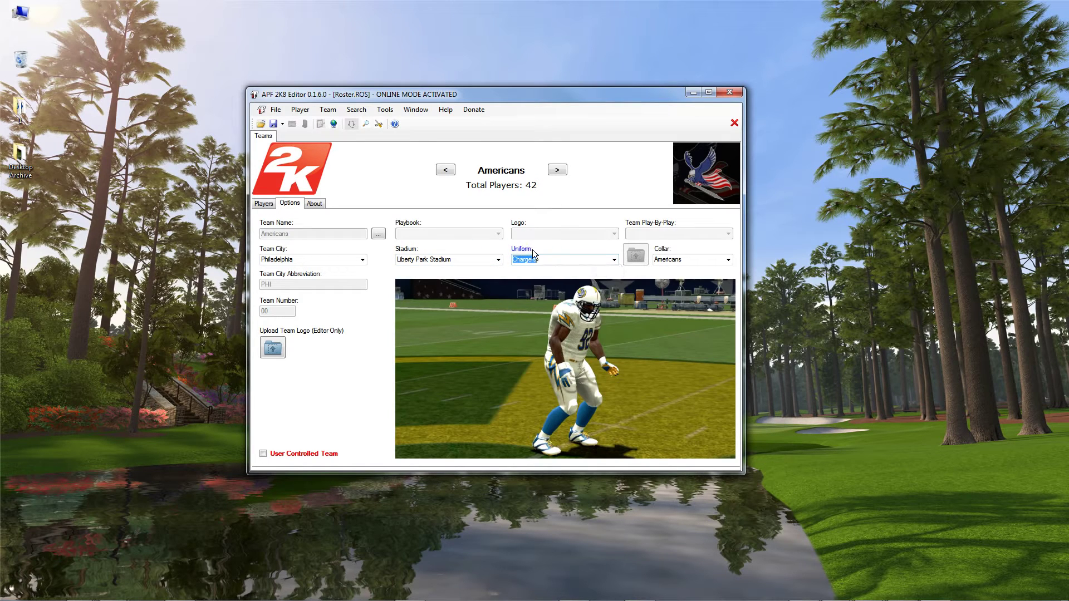
{"action": "scroll", "coordinate": [569, 264], "scroll_direction": "down", "scroll_amount": 5}
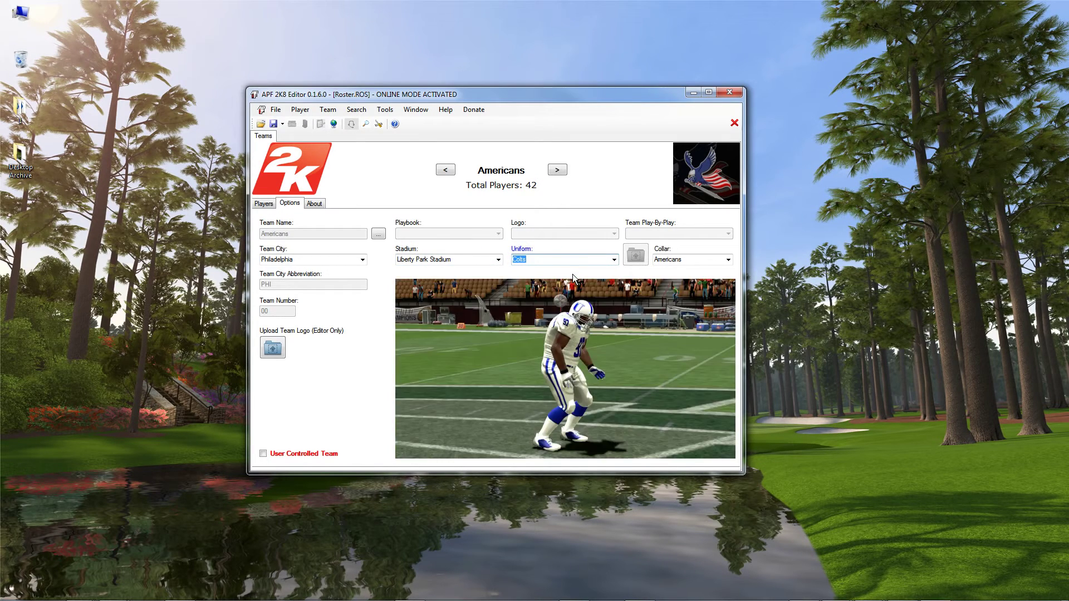
{"action": "scroll", "coordinate": [566, 302], "scroll_direction": "down", "scroll_amount": 4}
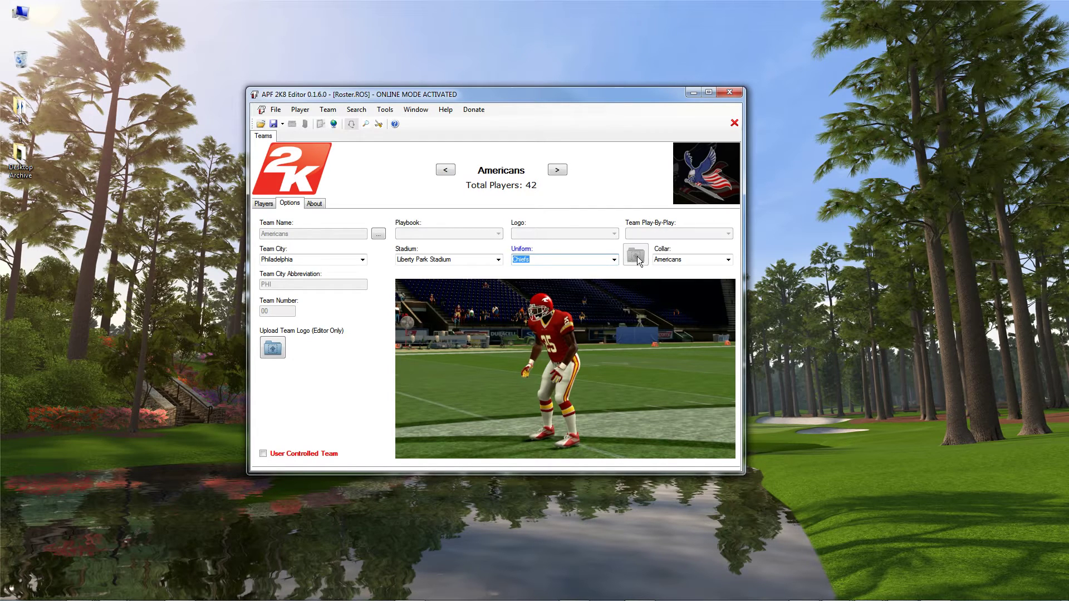
Step: Pick the Blackbirds (Atlanta) team logo and open Save Jersey As for its uniform
{"action": "left_click", "coordinate": [691, 184]}
{"action": "left_click", "coordinate": [924, 248]}
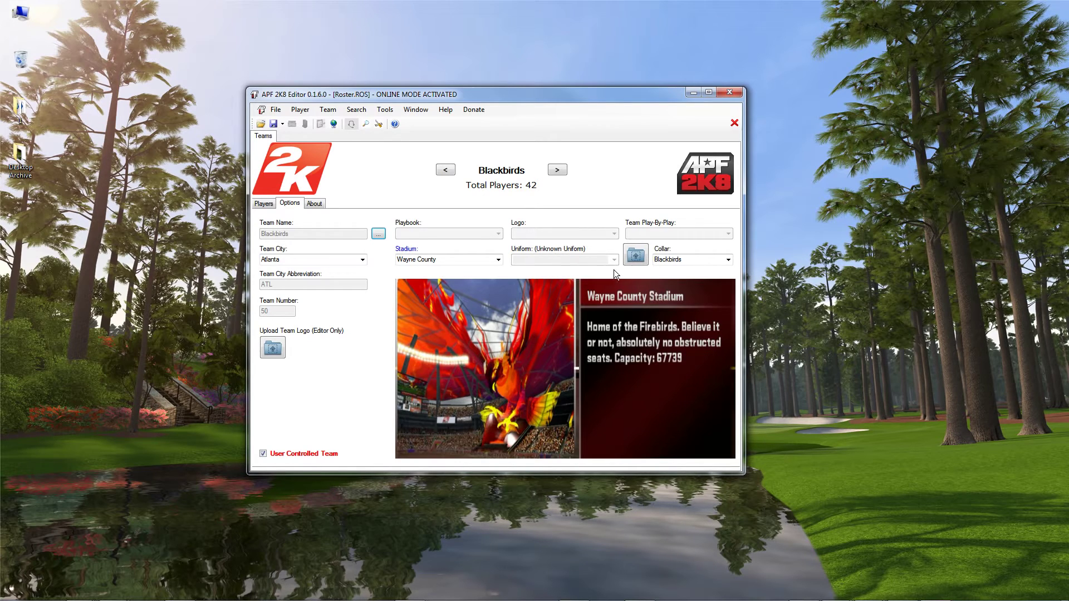
{"action": "left_click", "coordinate": [635, 256]}
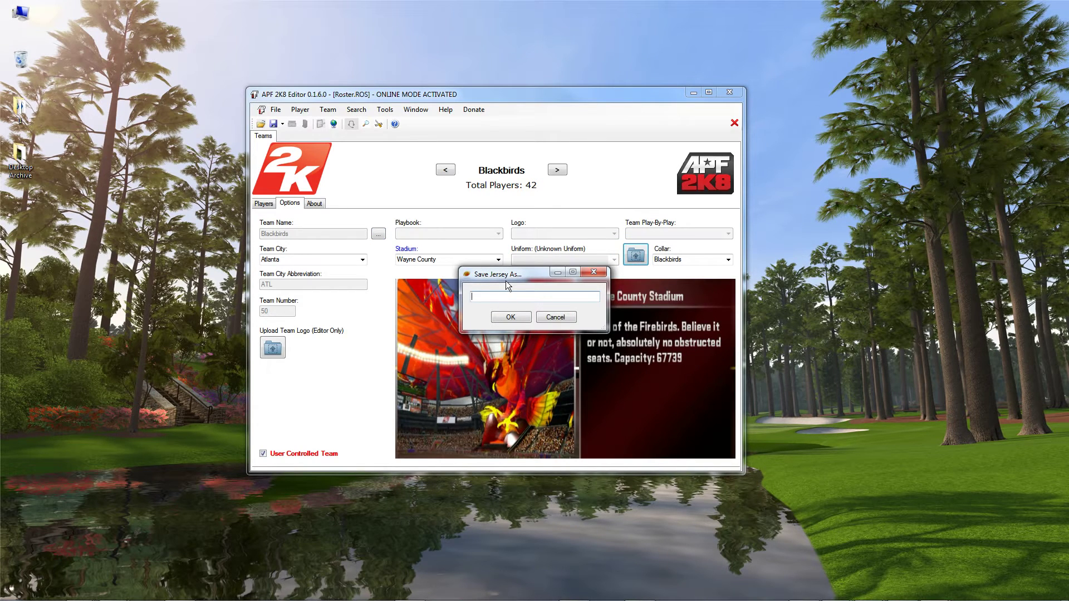
Step: Try the jersey name 'Scorpions', dismiss the already-exists message, then enter '98 Falcons'
{"action": "type", "text": "Scorpions"}
{"action": "left_click", "coordinate": [511, 317]}
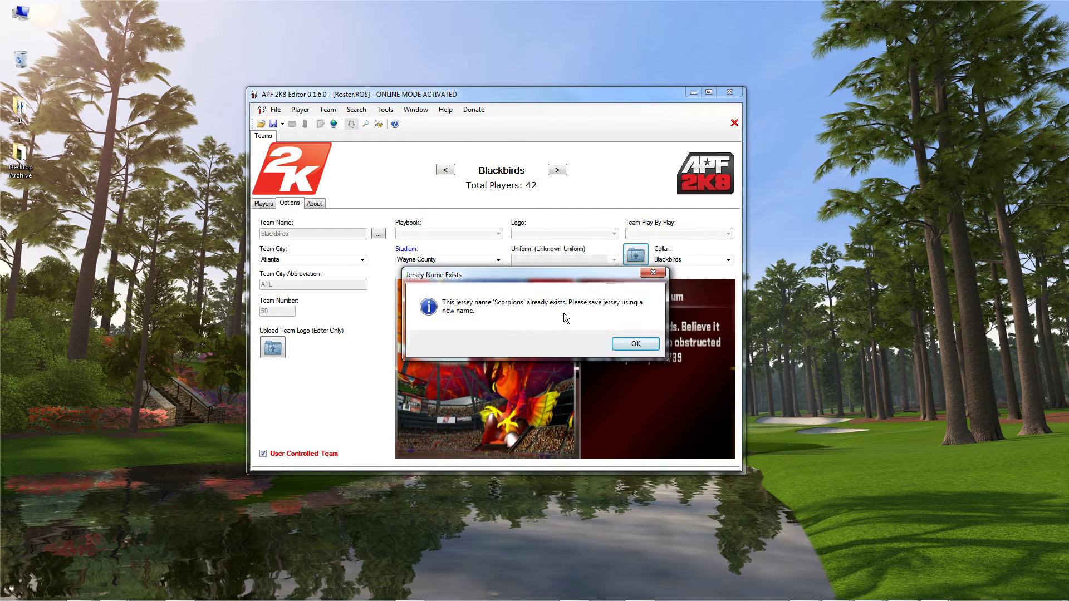
{"action": "left_click", "coordinate": [641, 344]}
{"action": "type", "text": "98 "}
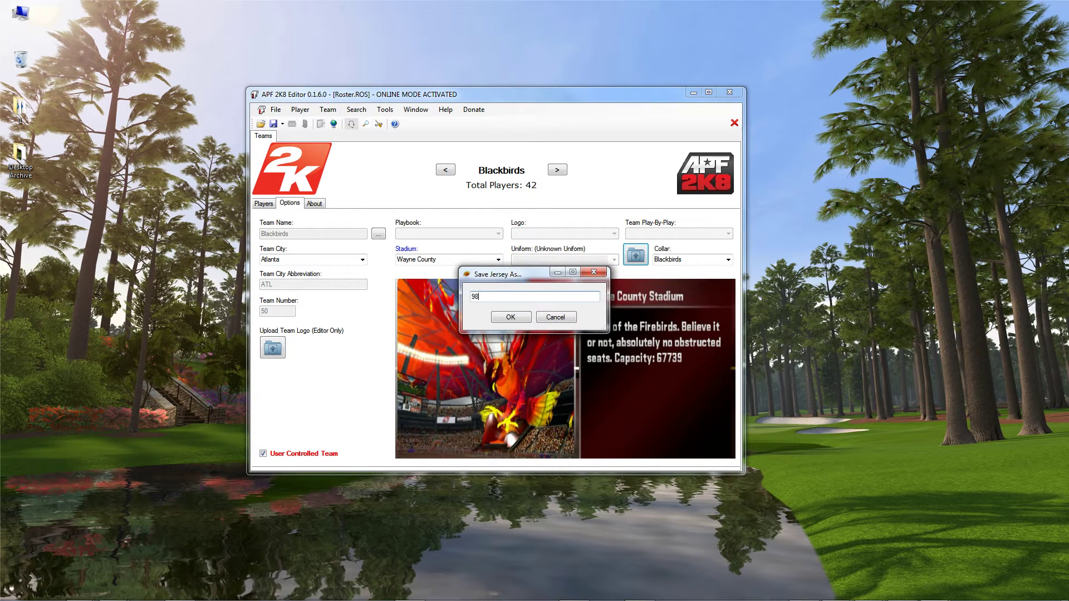
{"action": "type", "text": "Falcons"}
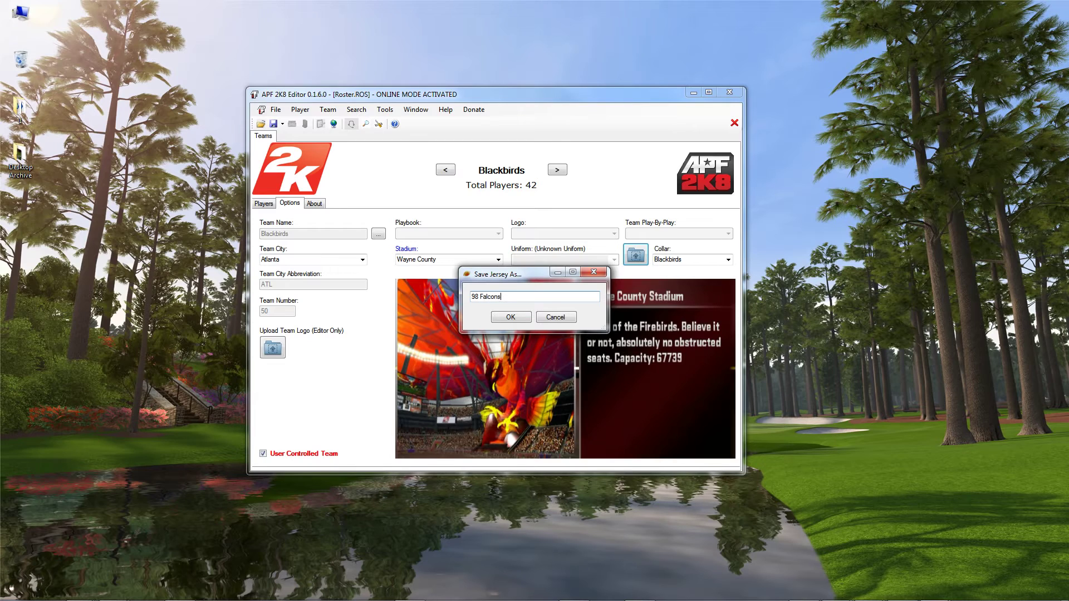